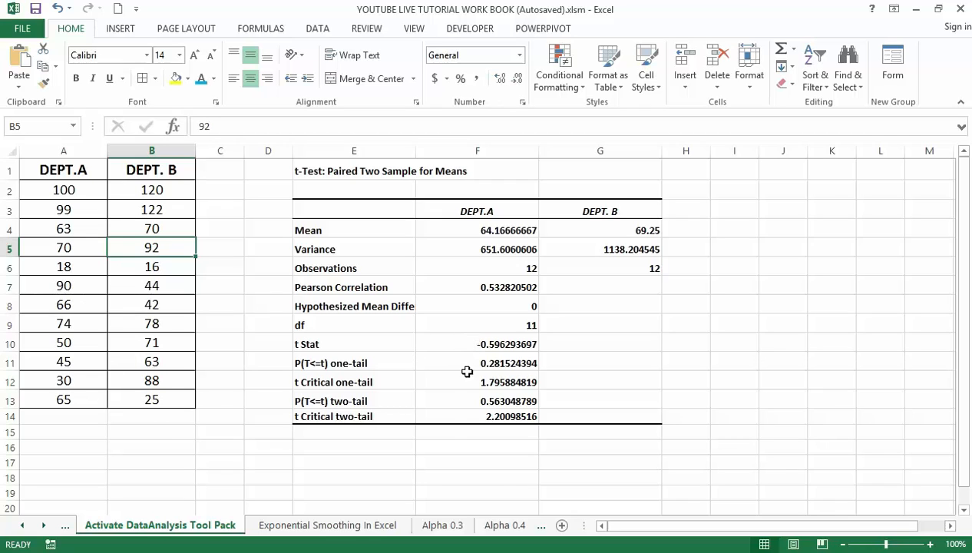
Open the Exponential Smoothing In Excel sheet and make sure the Analysis ToolPak add-in is enabled
left_click(326, 526)
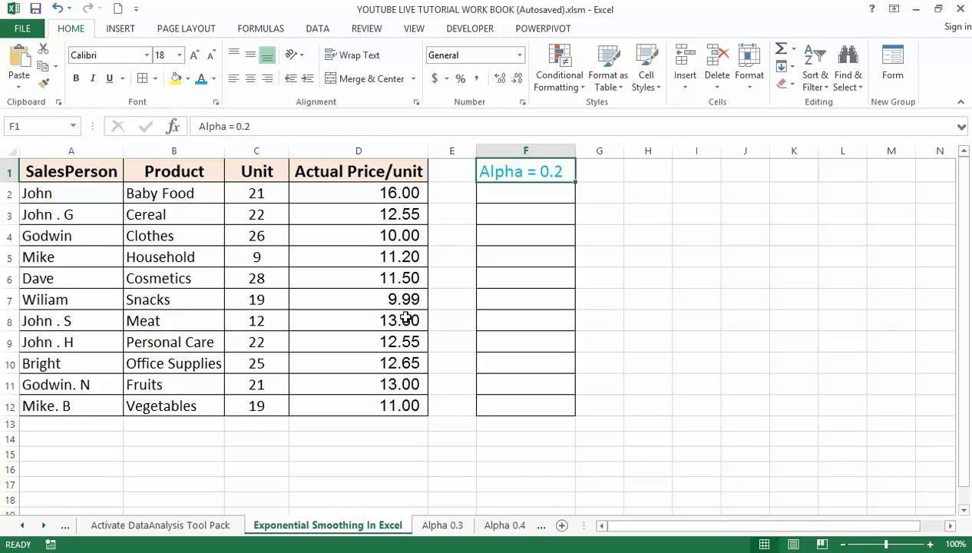
left_click(315, 29)
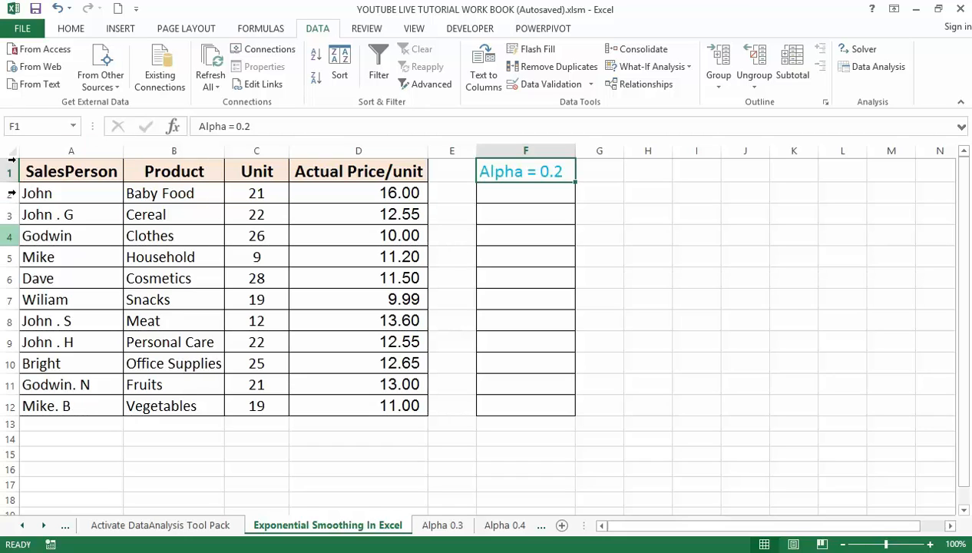
left_click(18, 31)
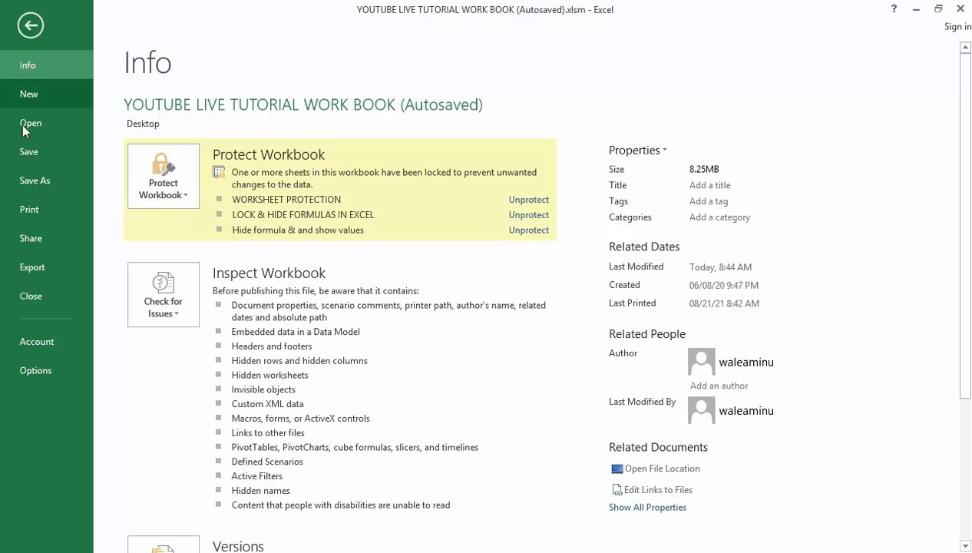
left_click(41, 370)
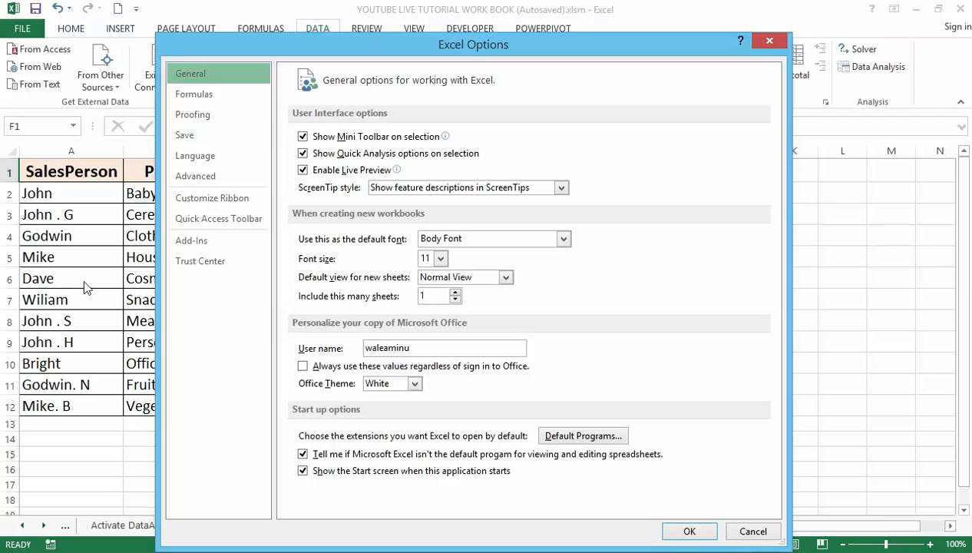
left_click(193, 244)
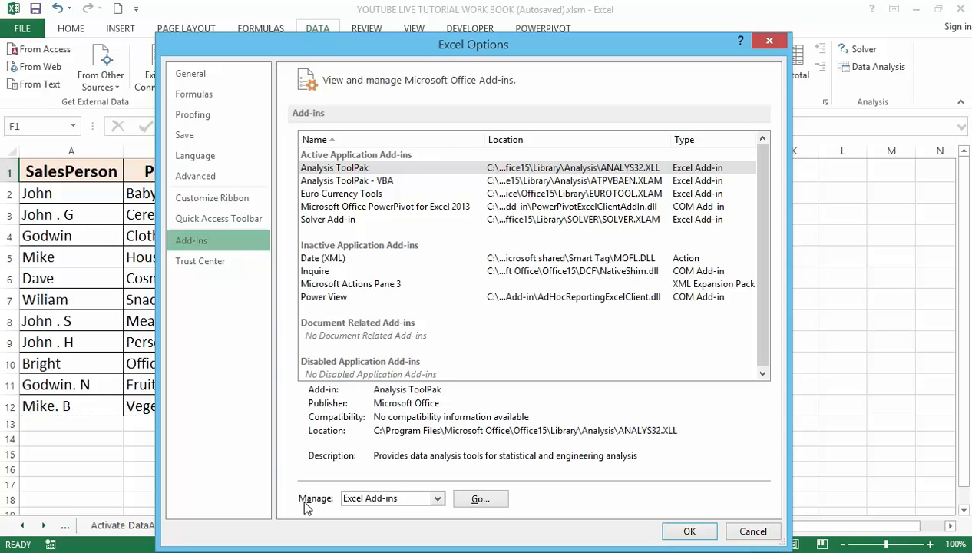
left_click(482, 499)
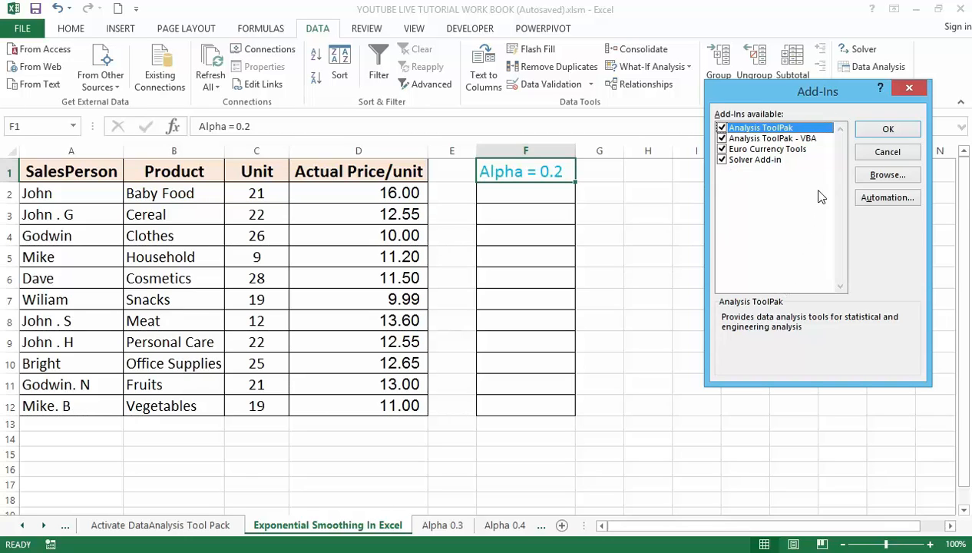
left_click(722, 129)
left_click(722, 129)
left_click(888, 130)
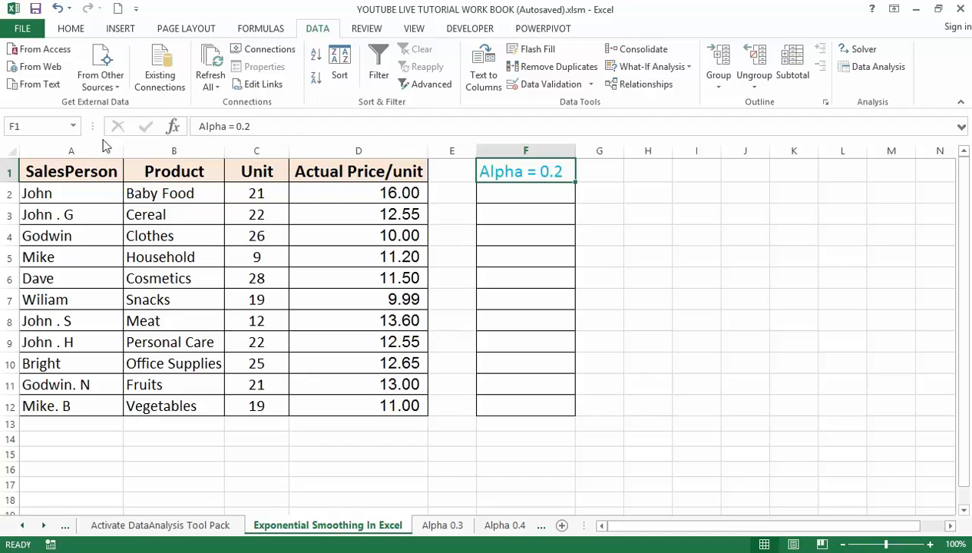
Start the Exponential Smoothing data analysis with the actual prices in D2:D12 as its input range
left_click(264, 29)
left_click(315, 29)
left_click(875, 73)
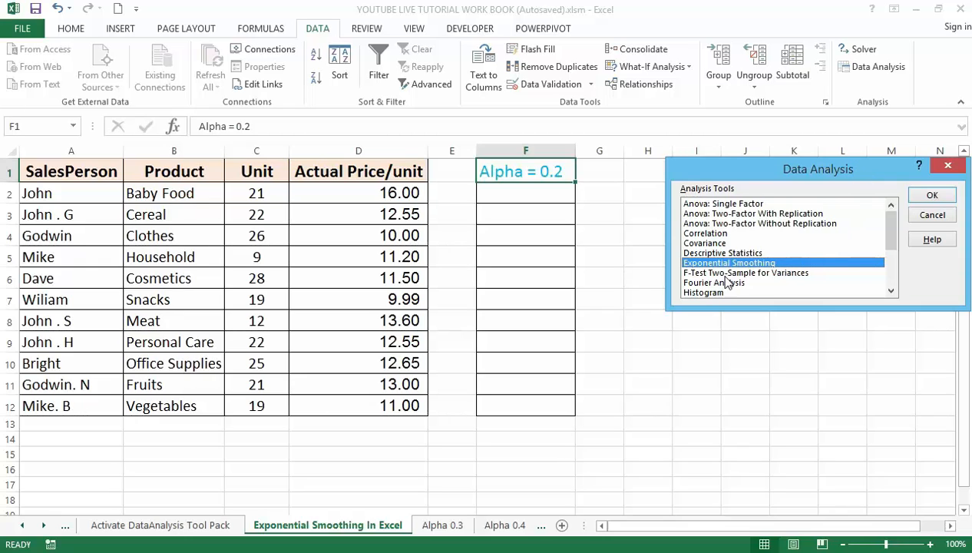
left_click(723, 255)
left_click(724, 264)
left_click(932, 197)
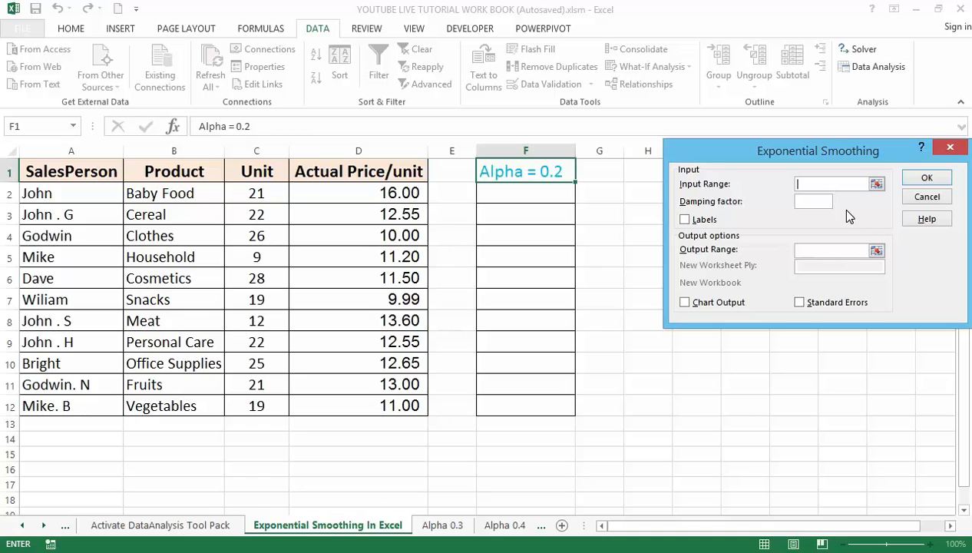
left_click(816, 184)
left_click_drag(376, 192, 382, 401)
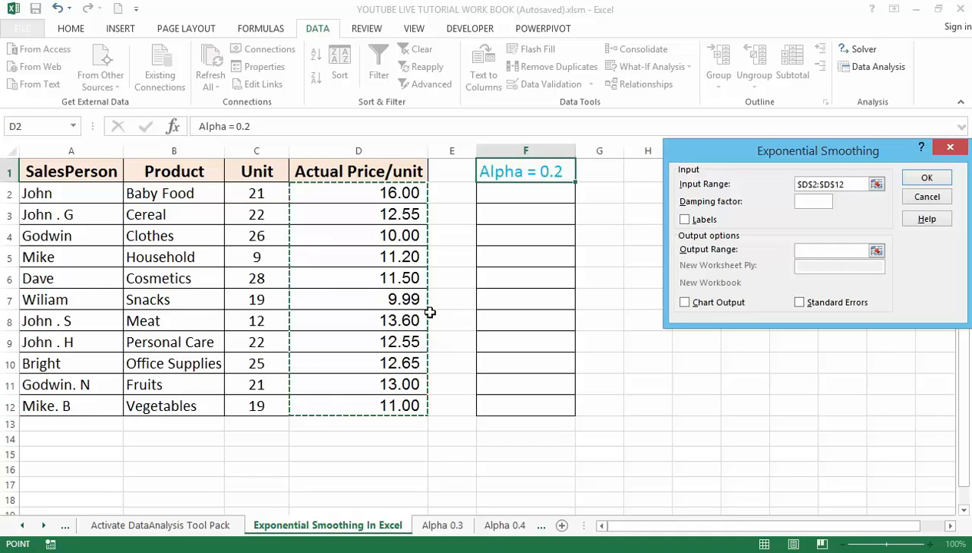
Run the smoothing with a damping factor of 0.9, output range F2 and chart output enabled
left_click(816, 200)
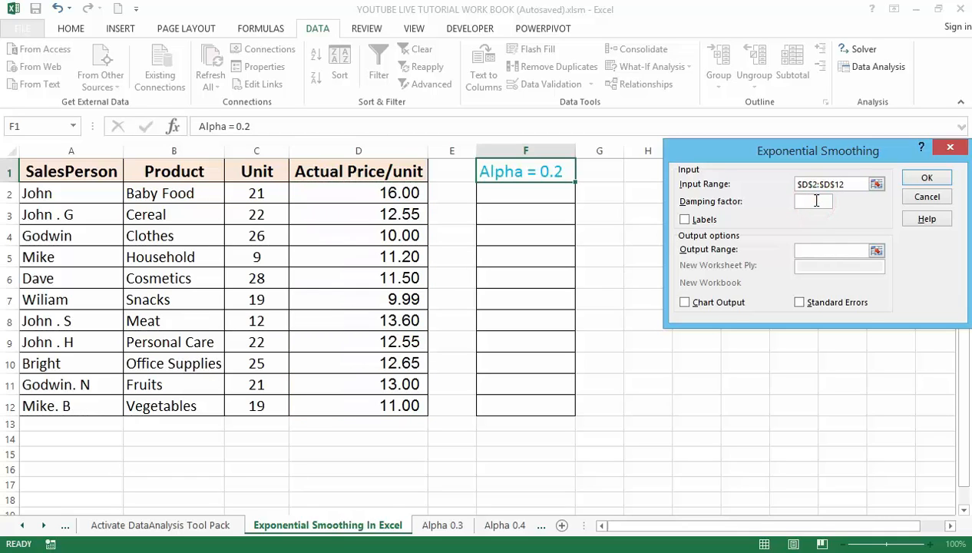
type("0.9")
left_click(814, 248)
left_click(531, 195)
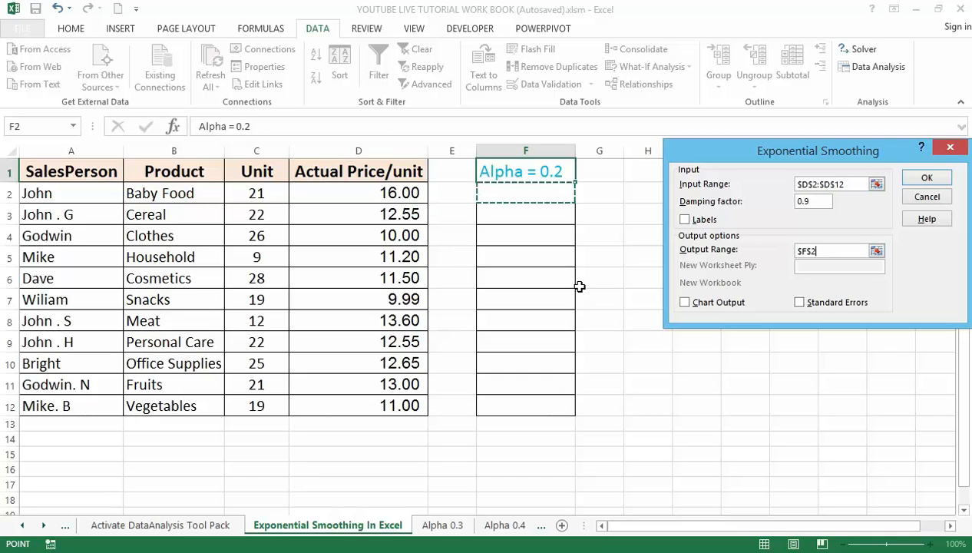
left_click(691, 307)
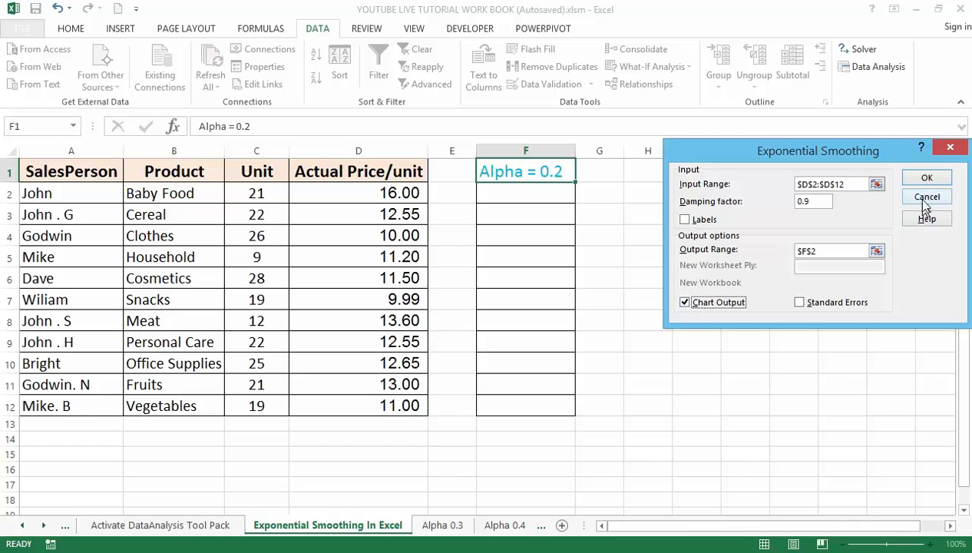
left_click(928, 177)
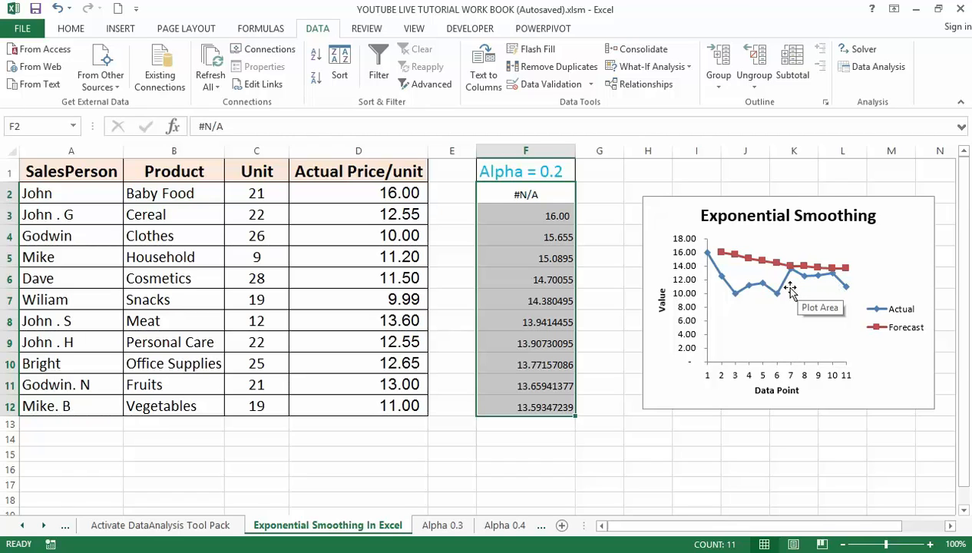
mouse_move(780, 291)
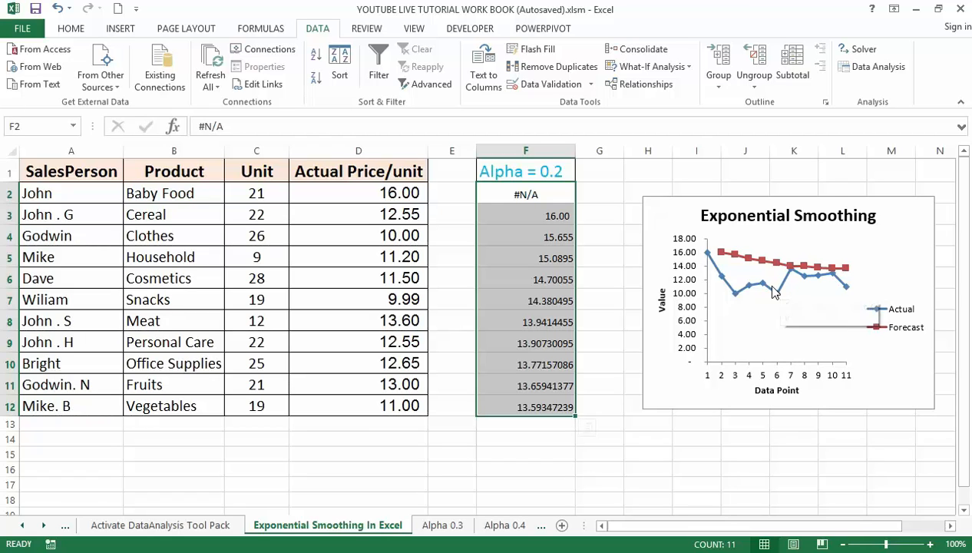
mouse_move(747, 278)
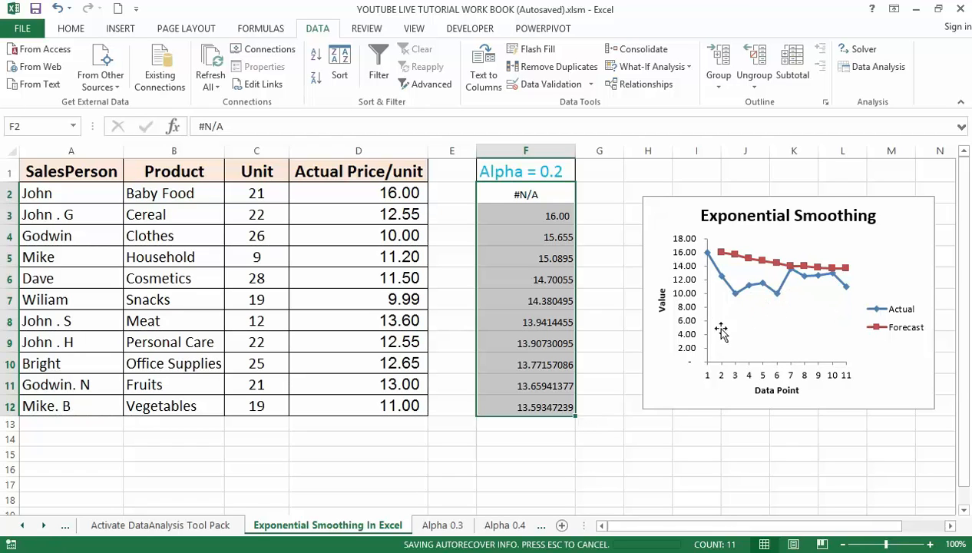
left_click(443, 525)
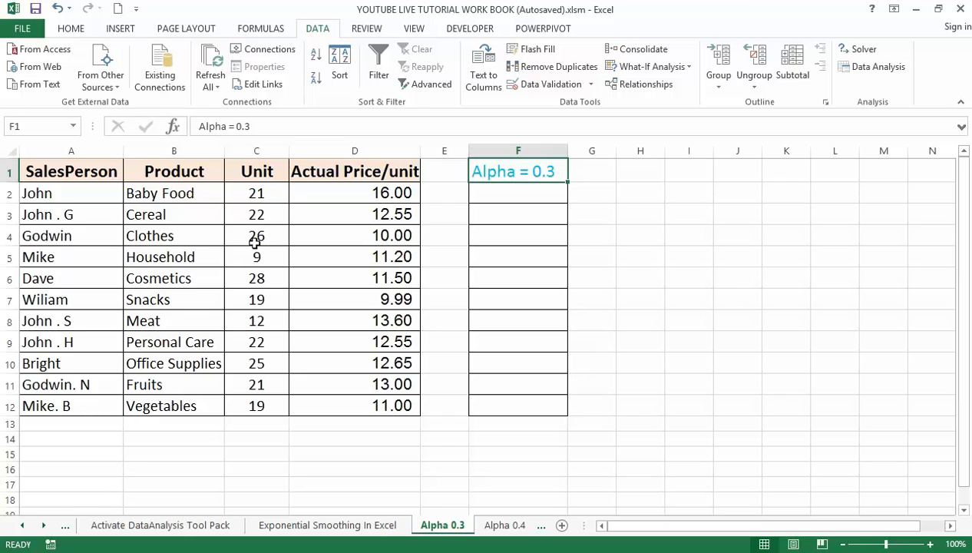
left_click(323, 526)
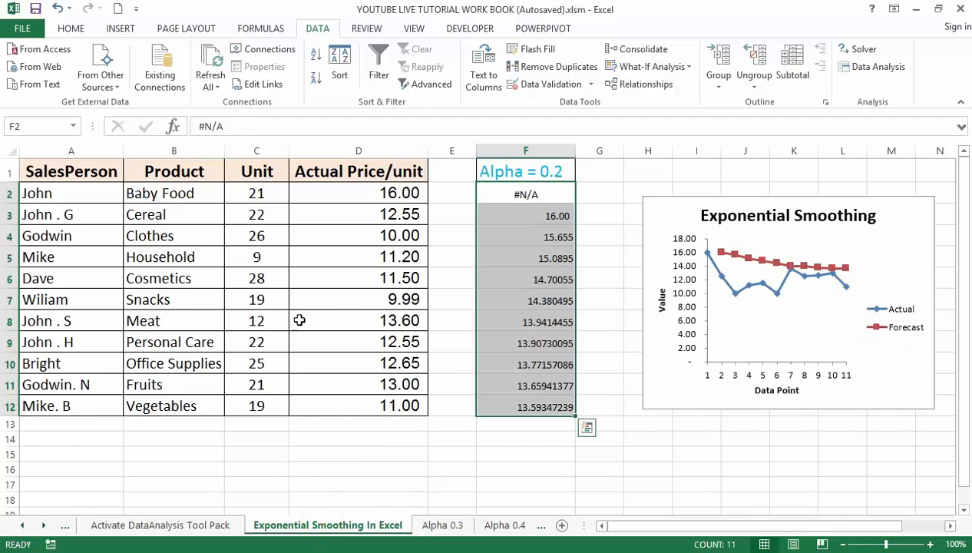
On the Alpha 0.3 sheet, start Exponential Smoothing with input range F2:F12 and a damping factor of 0.8
left_click(443, 525)
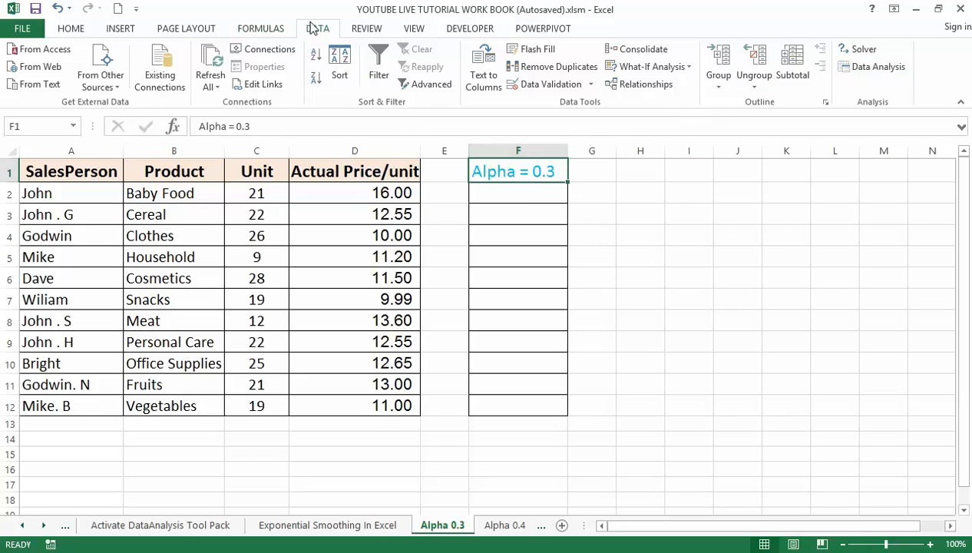
left_click(866, 67)
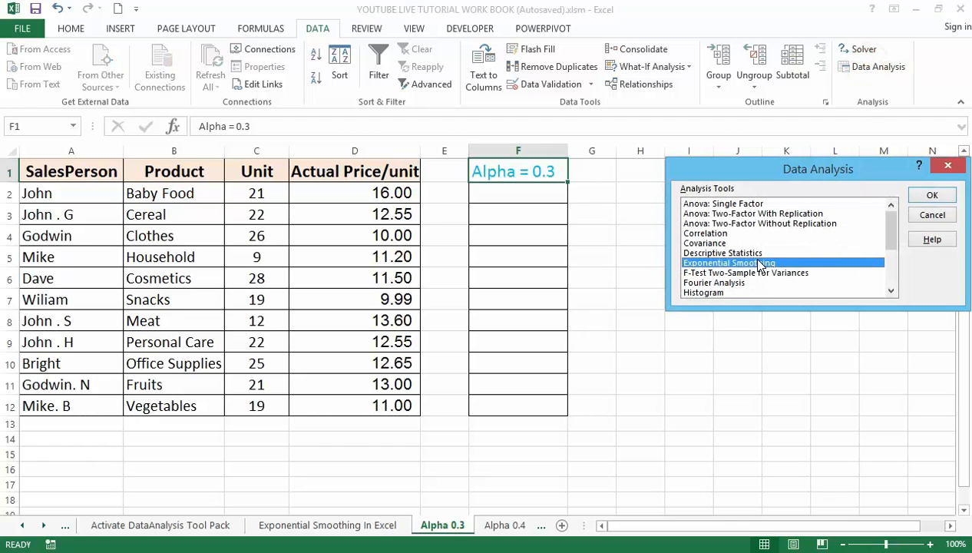
left_click(930, 197)
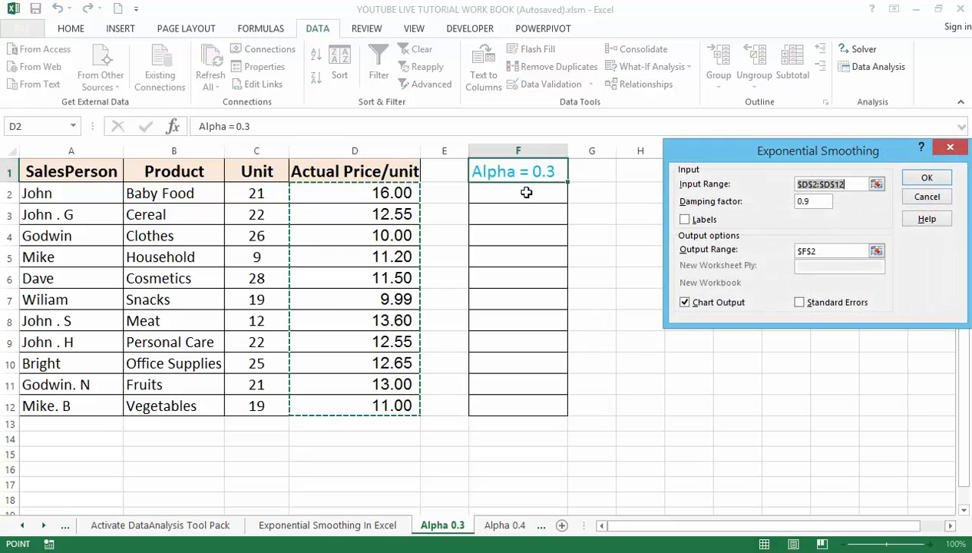
left_click_drag(526, 193, 514, 405)
left_click(816, 201)
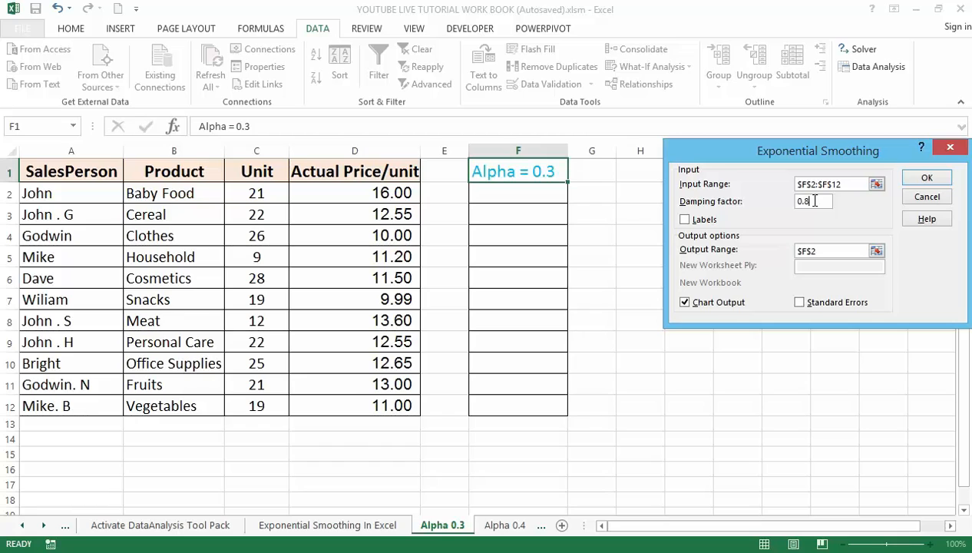
Try to run the smoothing with F2 as the output range while the input range is F2:F12
left_click(835, 248)
left_click_drag(825, 246, 754, 247)
mouse_move(547, 192)
left_mouse_down()
mouse_move(527, 350)
mouse_move(530, 188)
left_mouse_up()
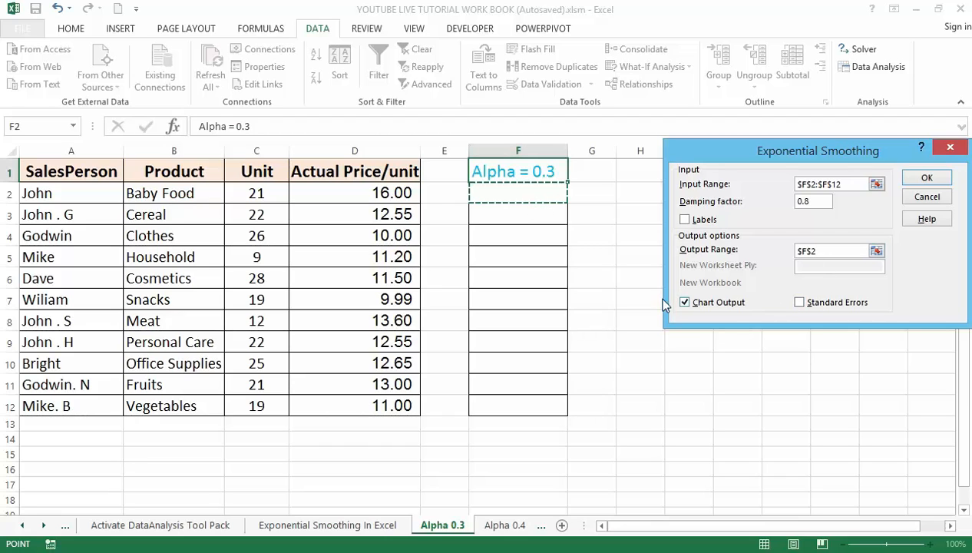
left_click(926, 179)
left_click(653, 260)
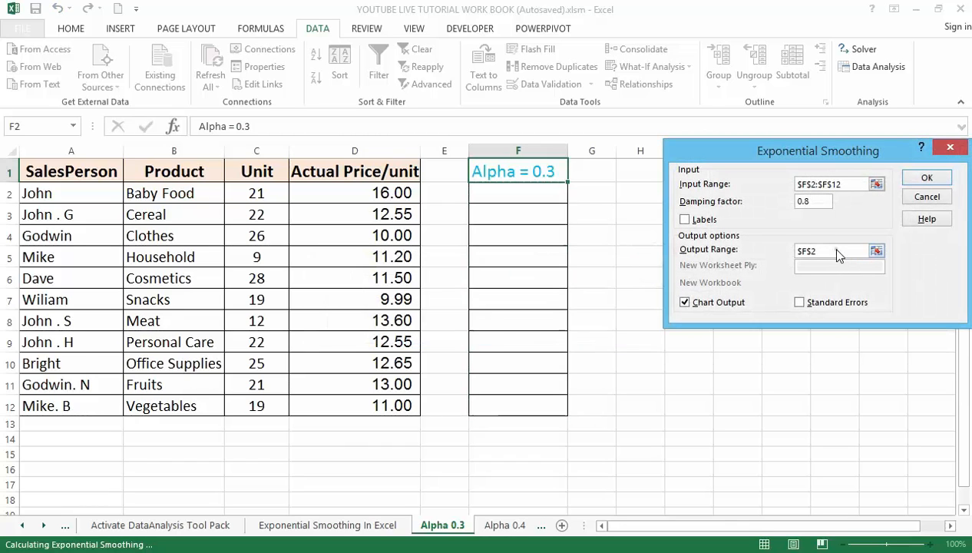
left_click(514, 194)
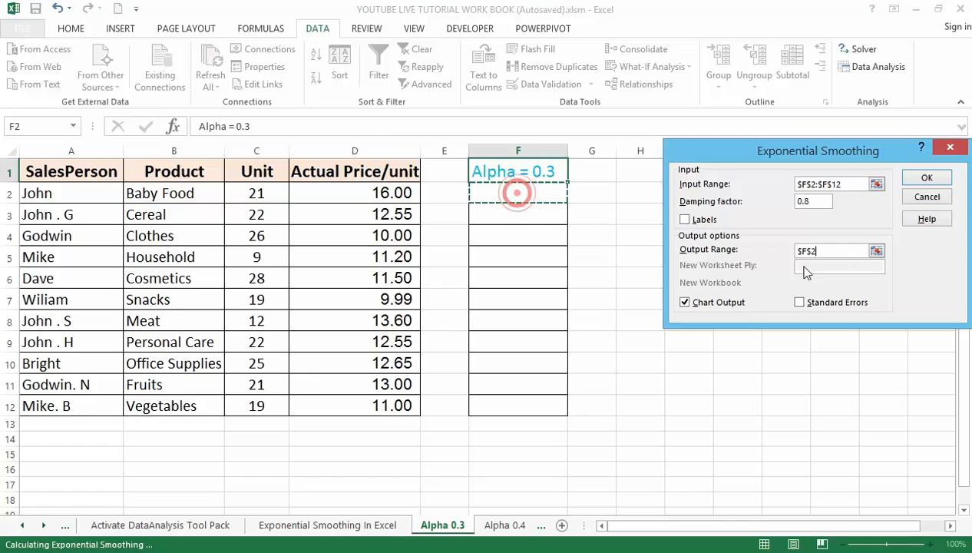
left_click(914, 179)
left_click(458, 324)
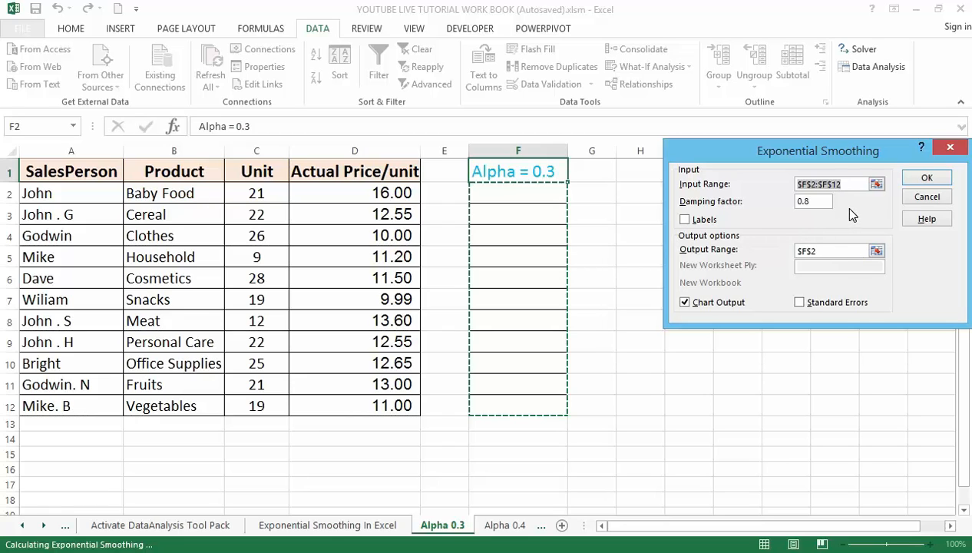
Replace the input range with the actual prices in D2:D12, reset the output range and run the smoothing with chart output
key("BackSpace")
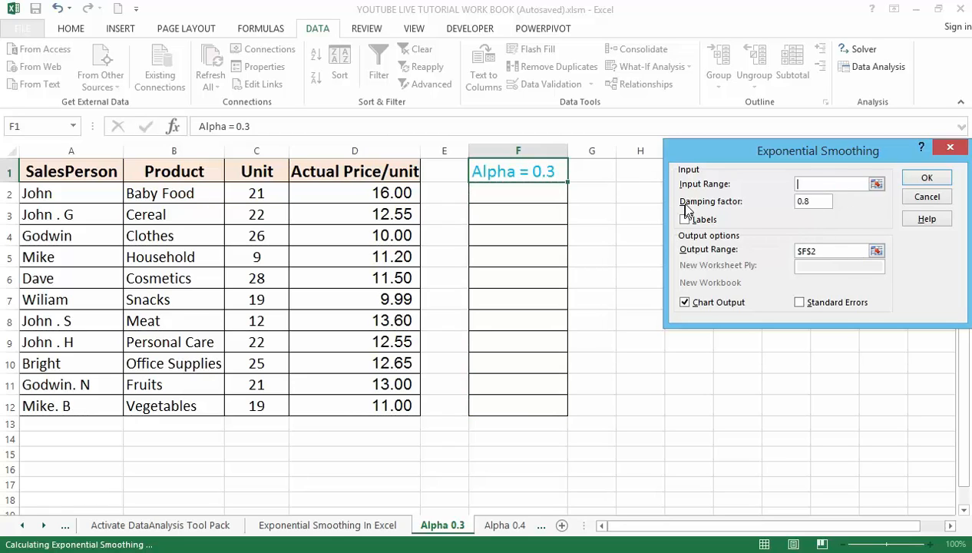
left_click_drag(341, 194, 349, 407)
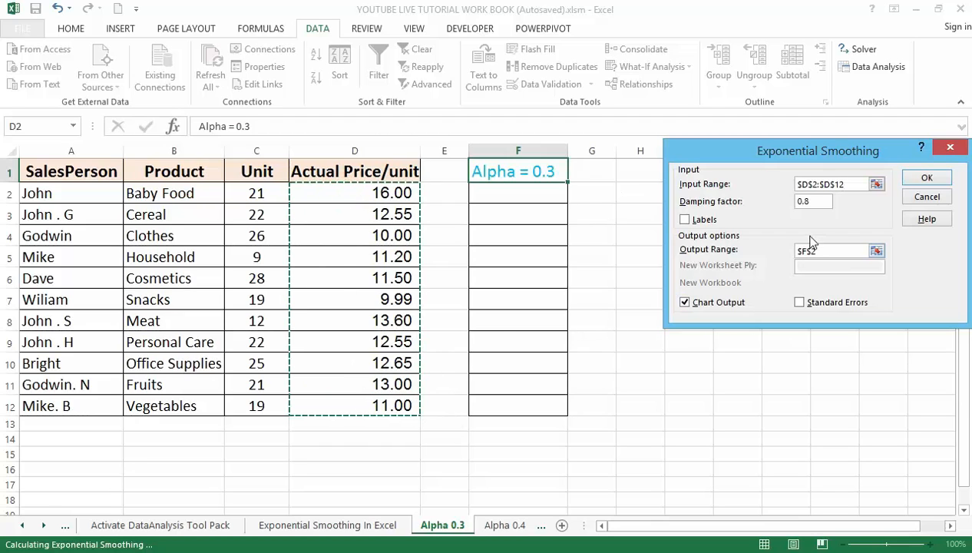
left_click(818, 198)
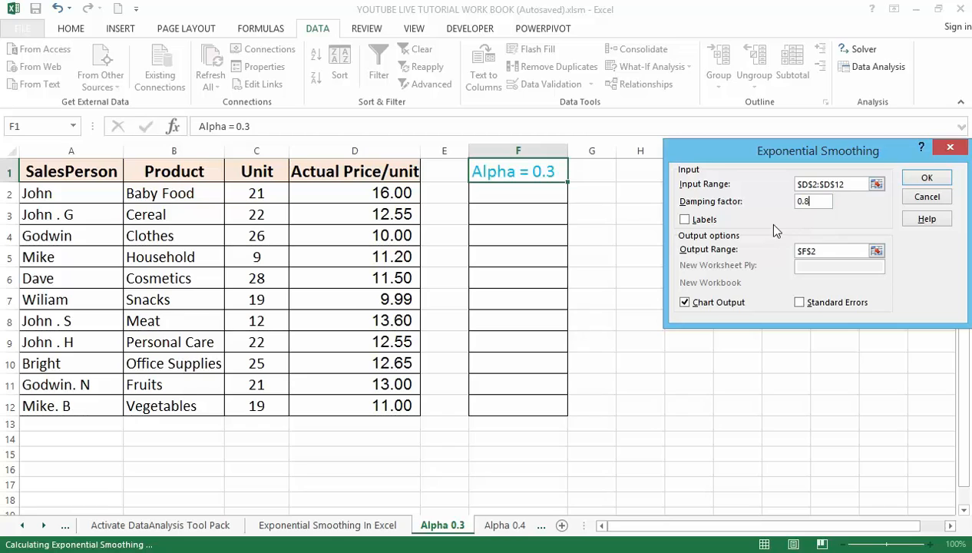
left_click(826, 252)
key("BackSpace")
key("BackSpace")
key("BackSpace")
key("BackSpace")
left_click(926, 178)
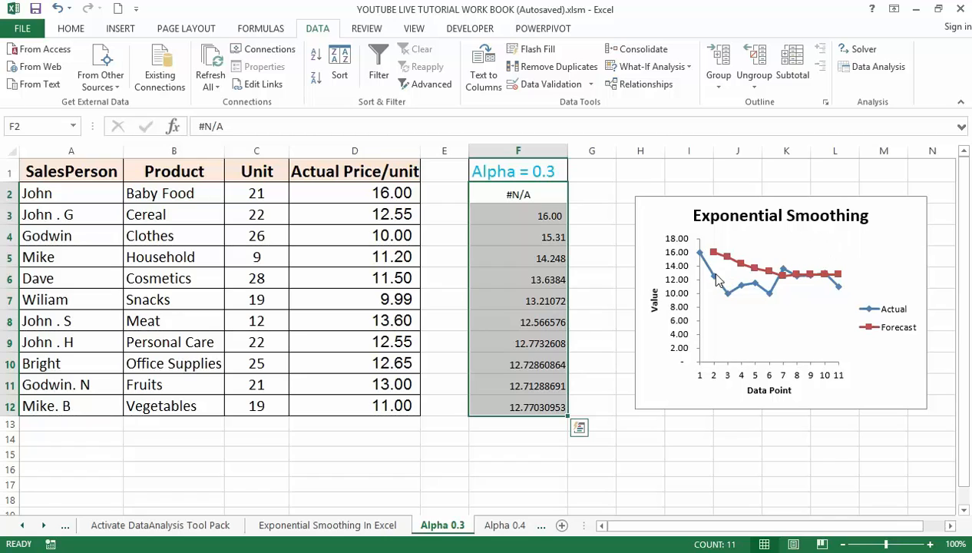
Compare the forecast values and charts on the alpha 0.2 and alpha 0.3 sheets
left_click(361, 525)
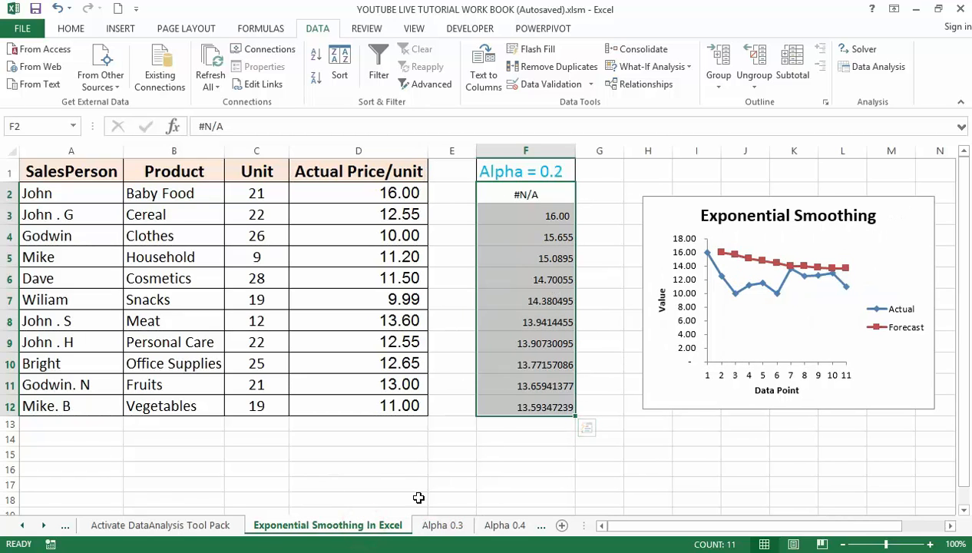
left_click(443, 525)
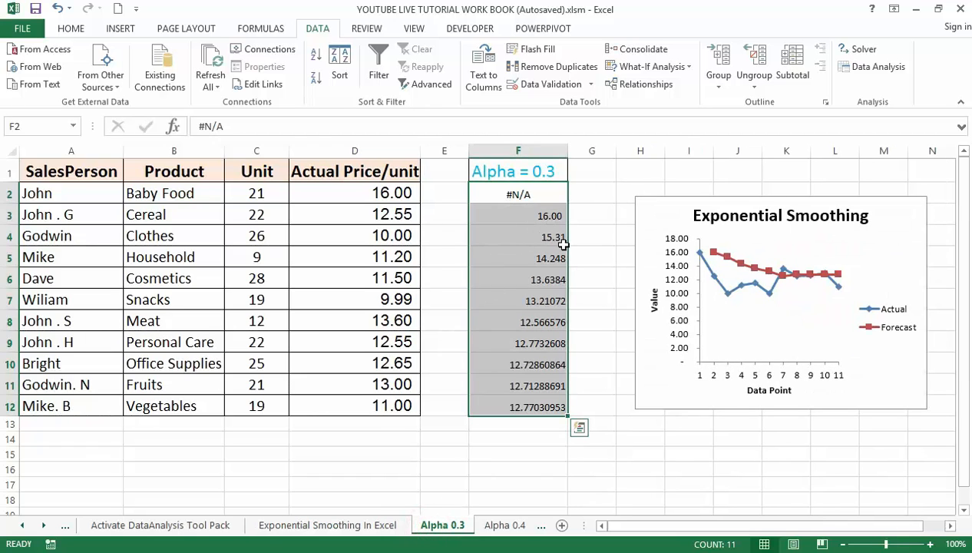
left_click(371, 525)
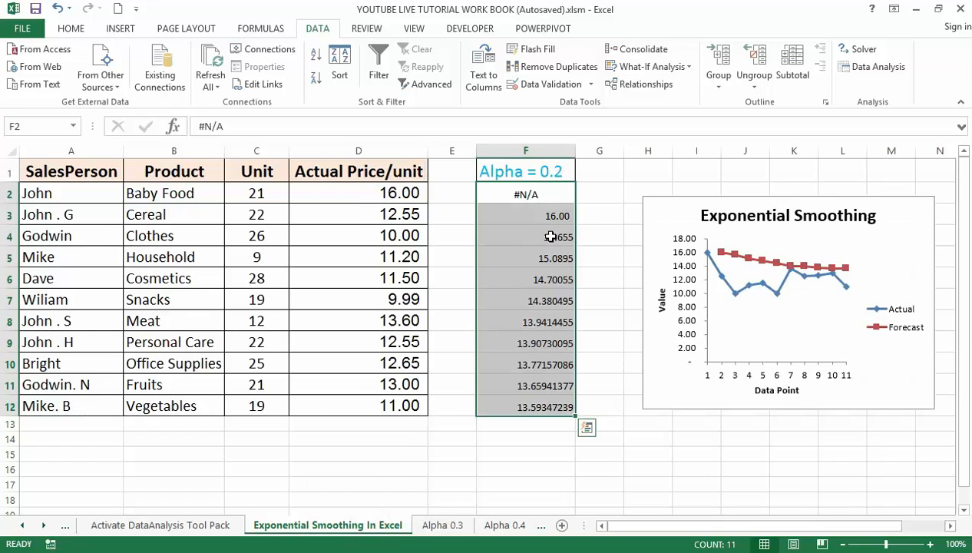
left_click(441, 525)
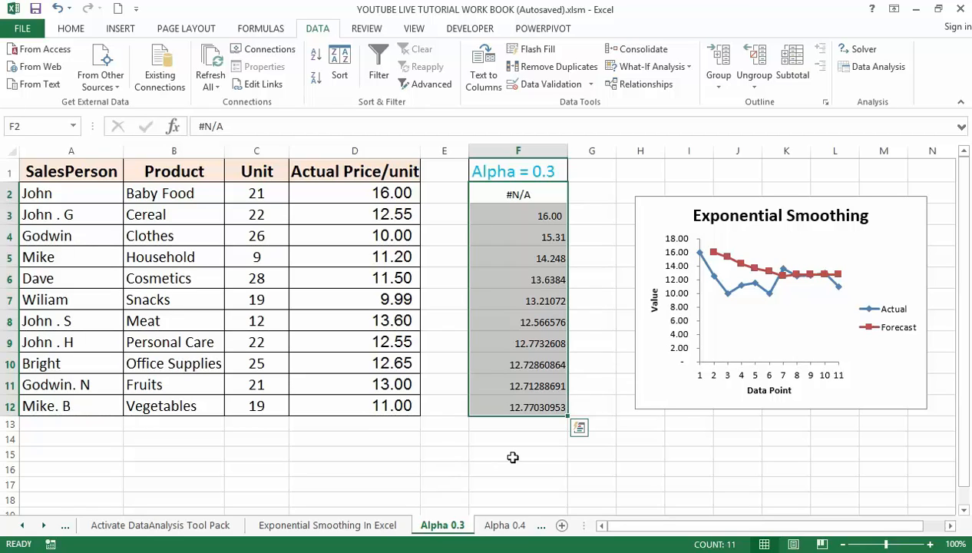
On the Alpha 0.4 sheet, start Exponential Smoothing with input range D2:D12 and a damping factor of 0.7
left_click(507, 528)
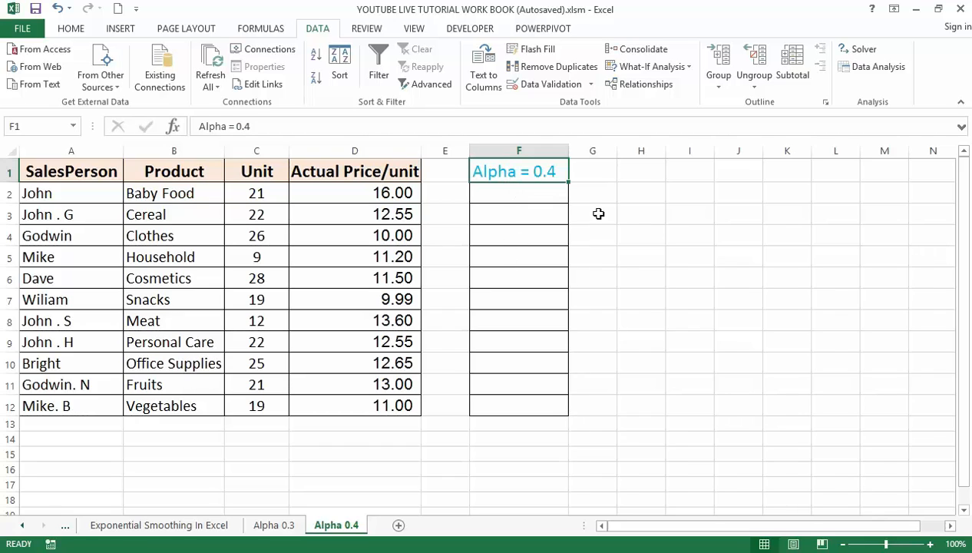
left_click(873, 67)
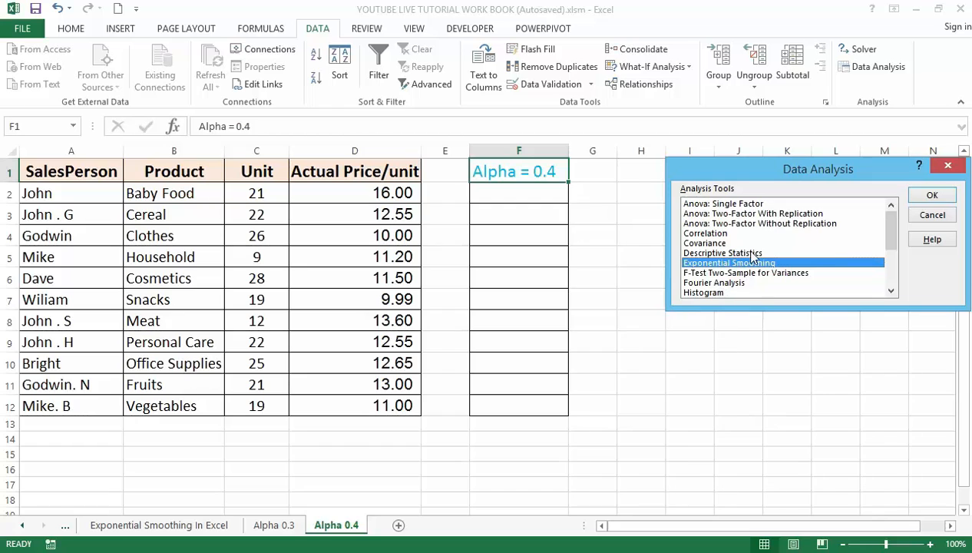
left_click(935, 195)
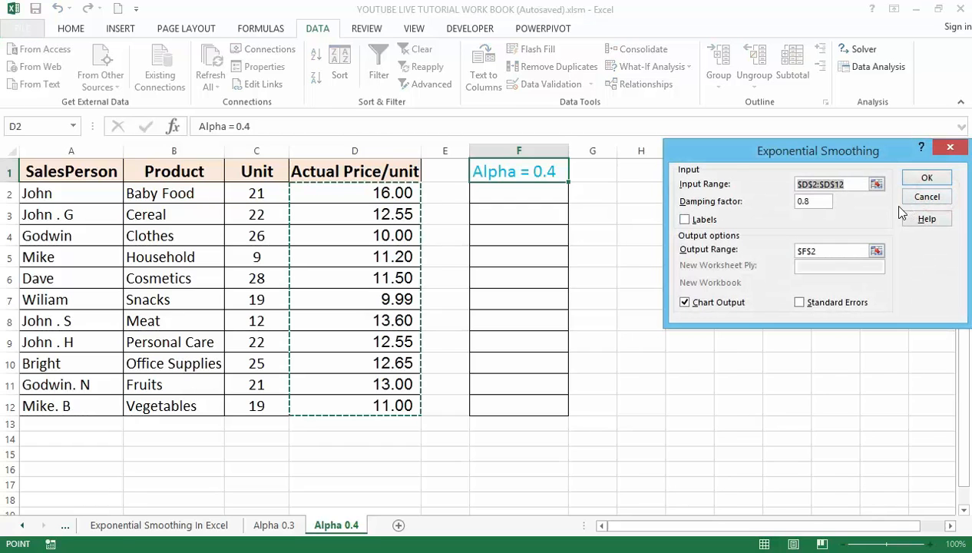
key("Delete")
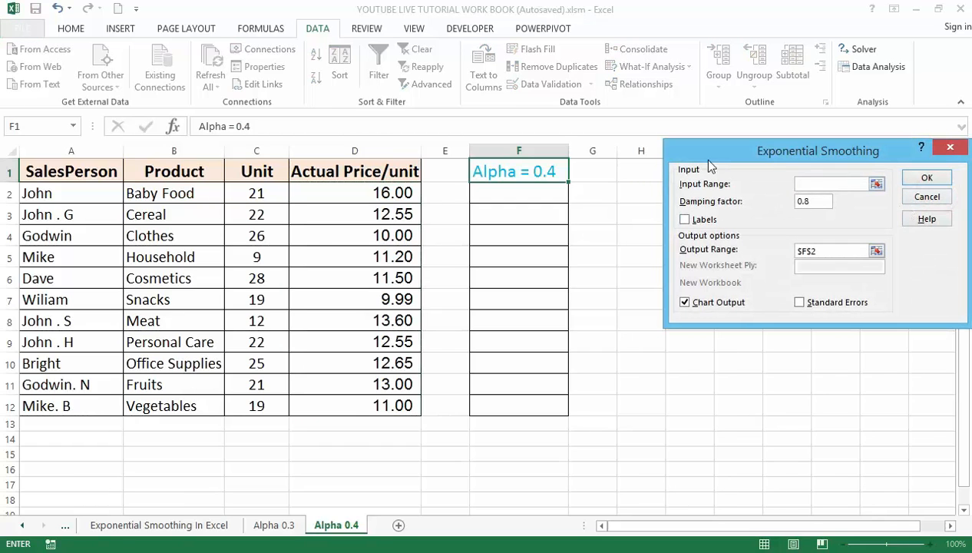
left_click_drag(347, 192, 335, 398)
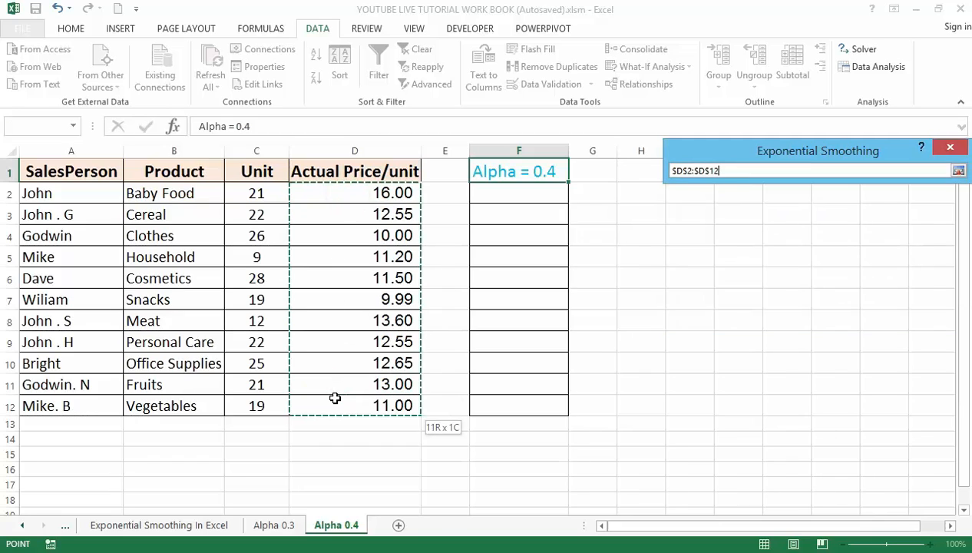
left_click(810, 203)
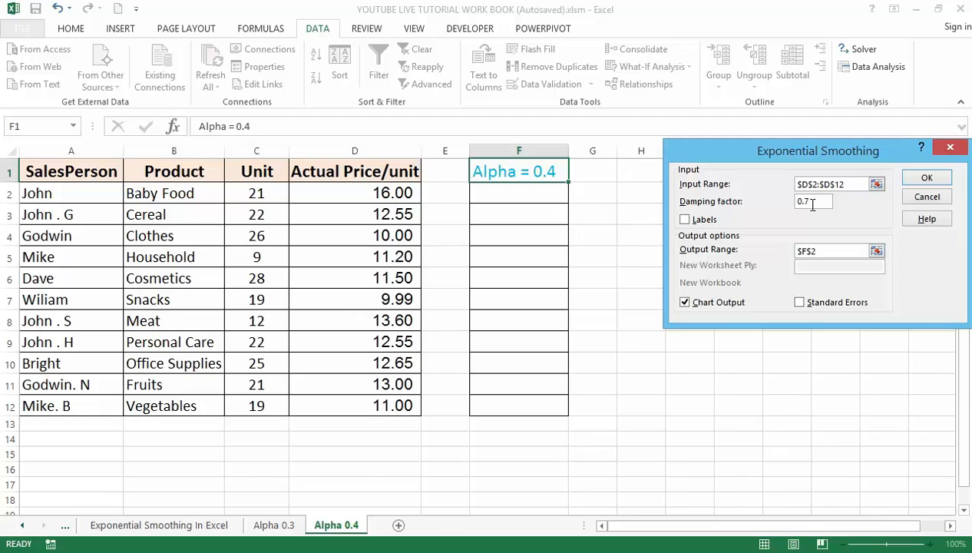
Reset the output range to F2 and run the smoothing with chart output
left_click(831, 251)
key("BackSpace")
key("BackSpace")
key("BackSpace")
left_click(504, 191)
left_click(927, 179)
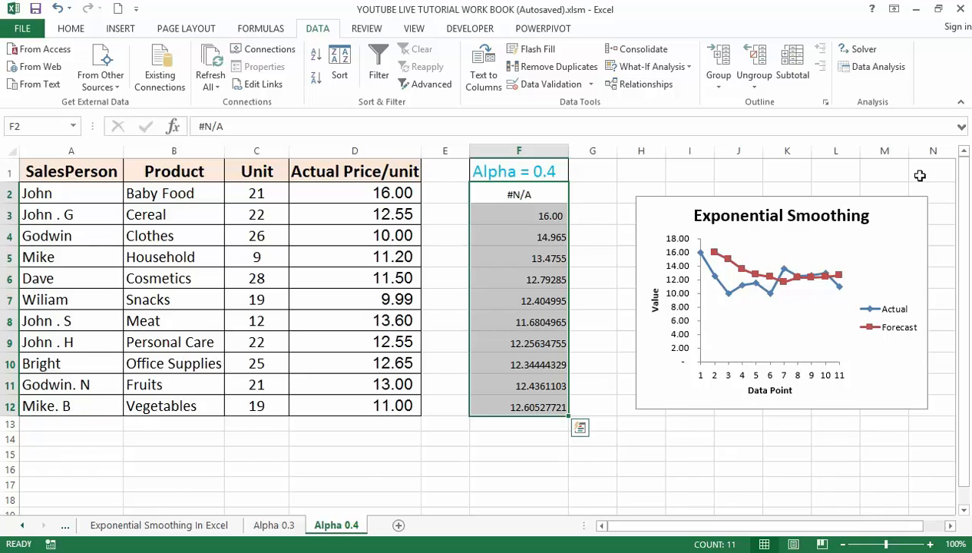
Compare the forecast values and the actual-versus-forecast charts across the alpha 0.2, 0.3 and 0.4 sheets
left_click(274, 525)
left_click(185, 527)
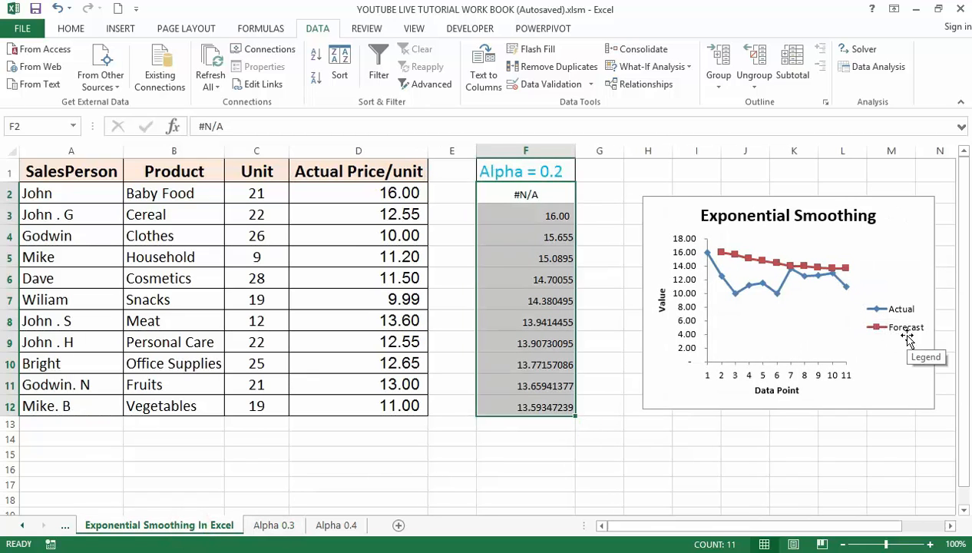
left_click(274, 526)
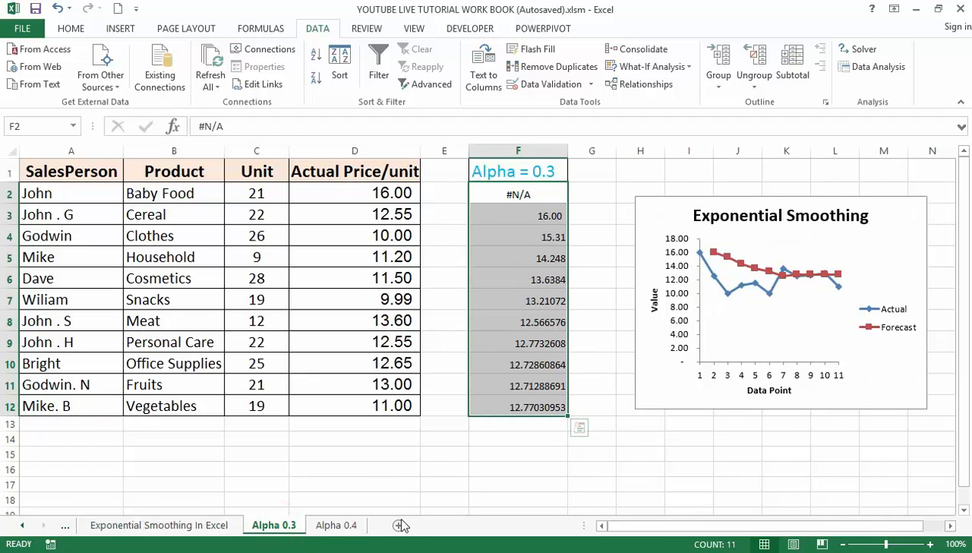
left_click(347, 528)
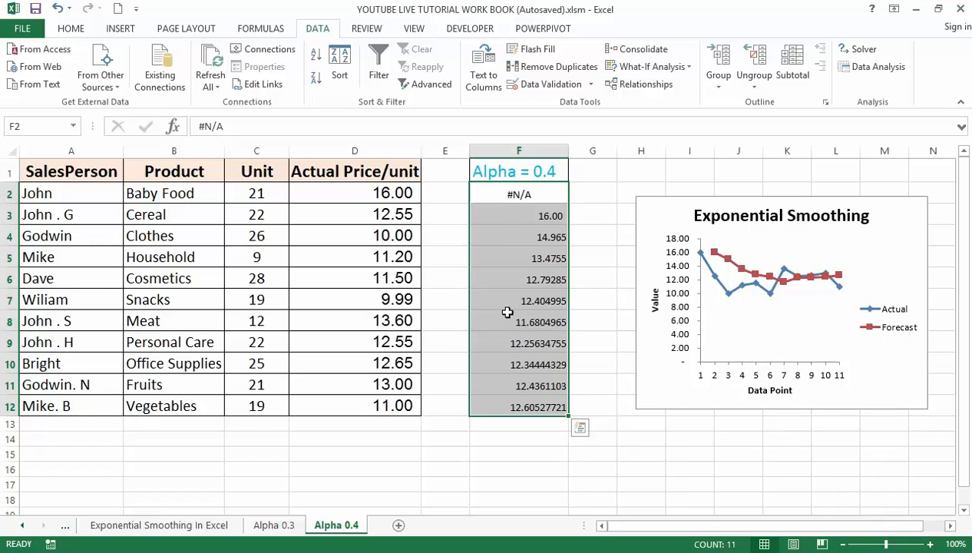
left_click(287, 527)
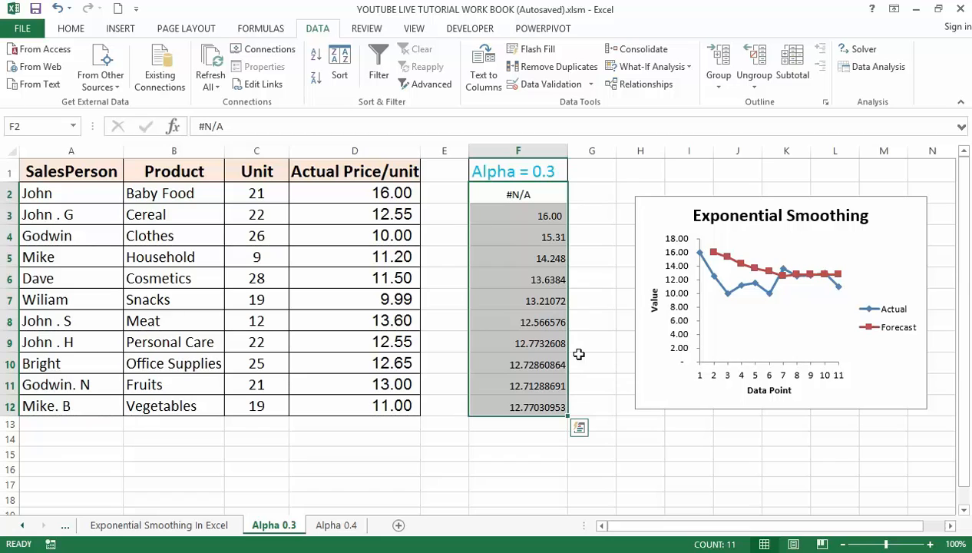
left_click(338, 526)
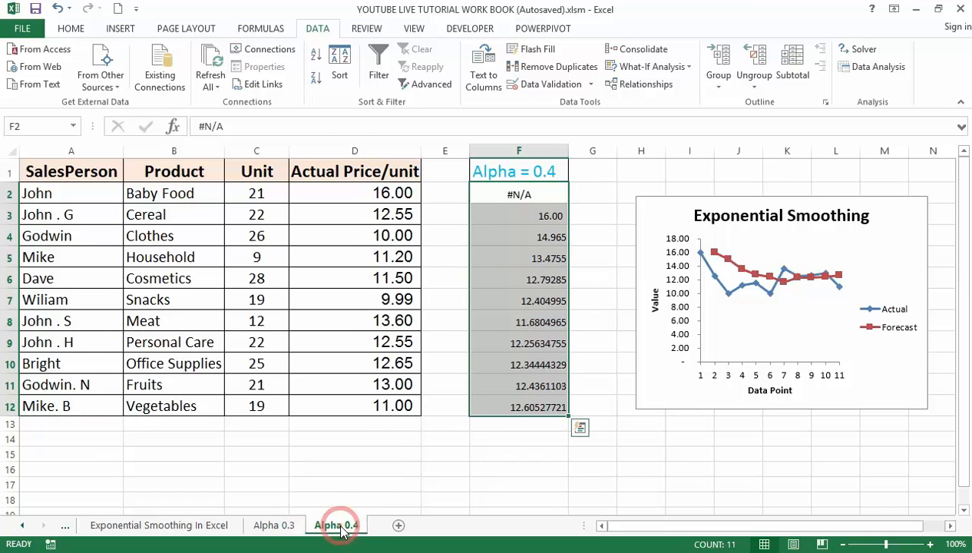
left_click(262, 527)
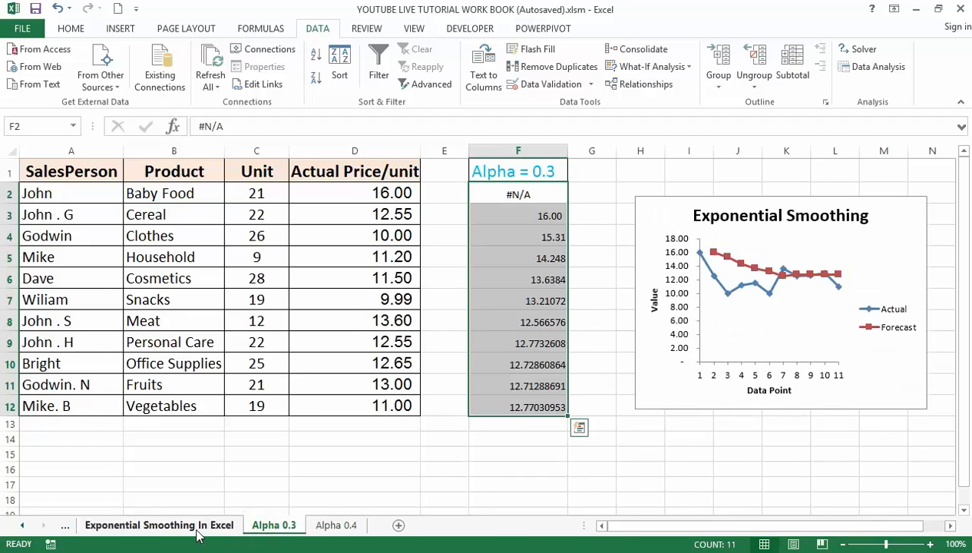
left_click(195, 529)
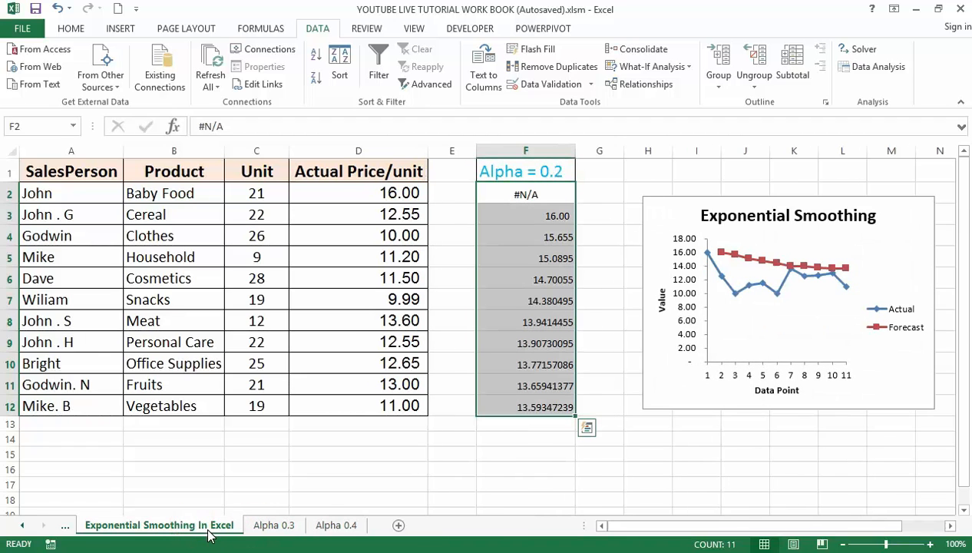
left_click(323, 527)
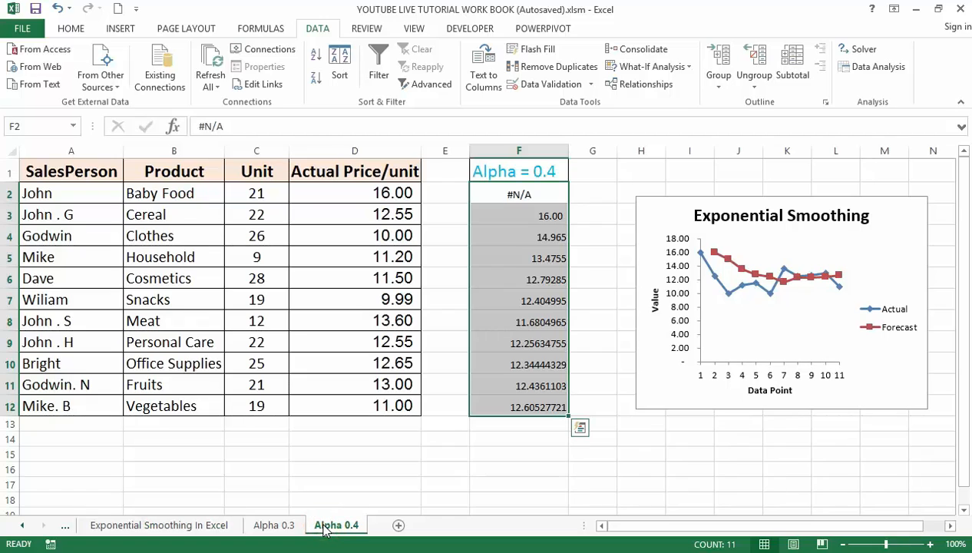